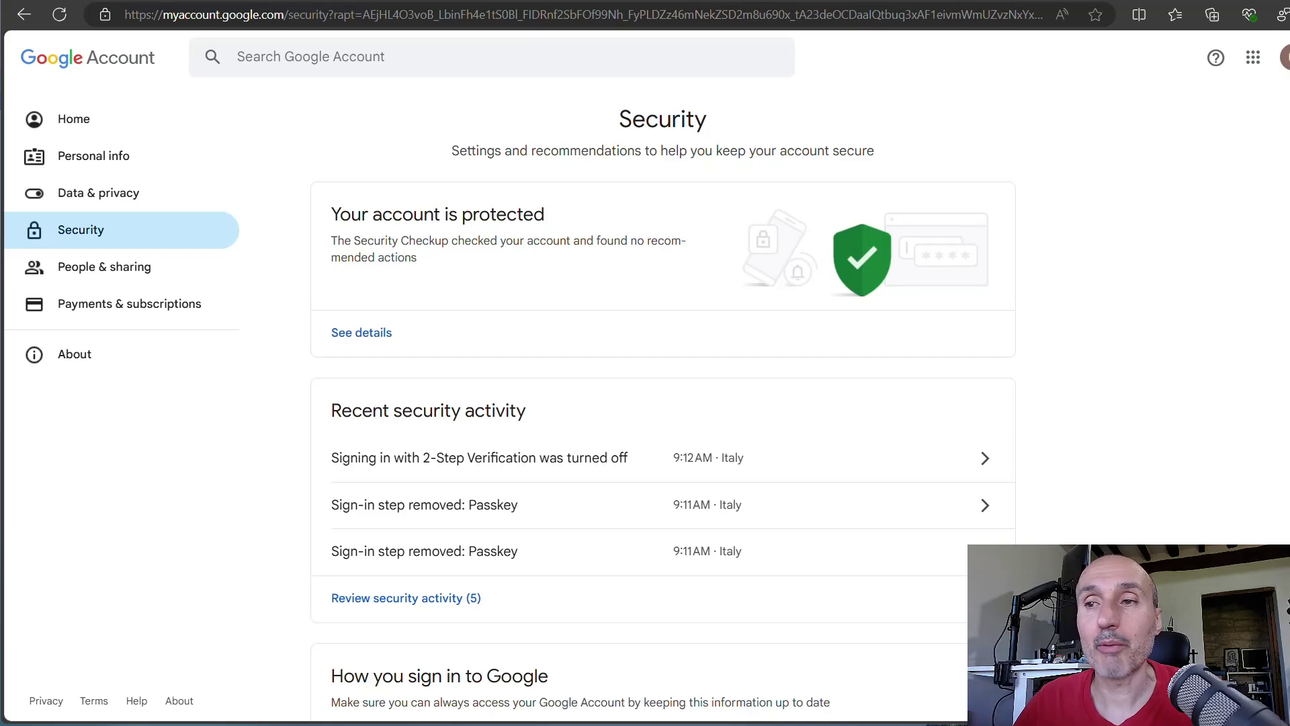
- Open the 2-Step Verification settings from the 'turned off' security activity and scroll to the turn-on option
click(587, 470)
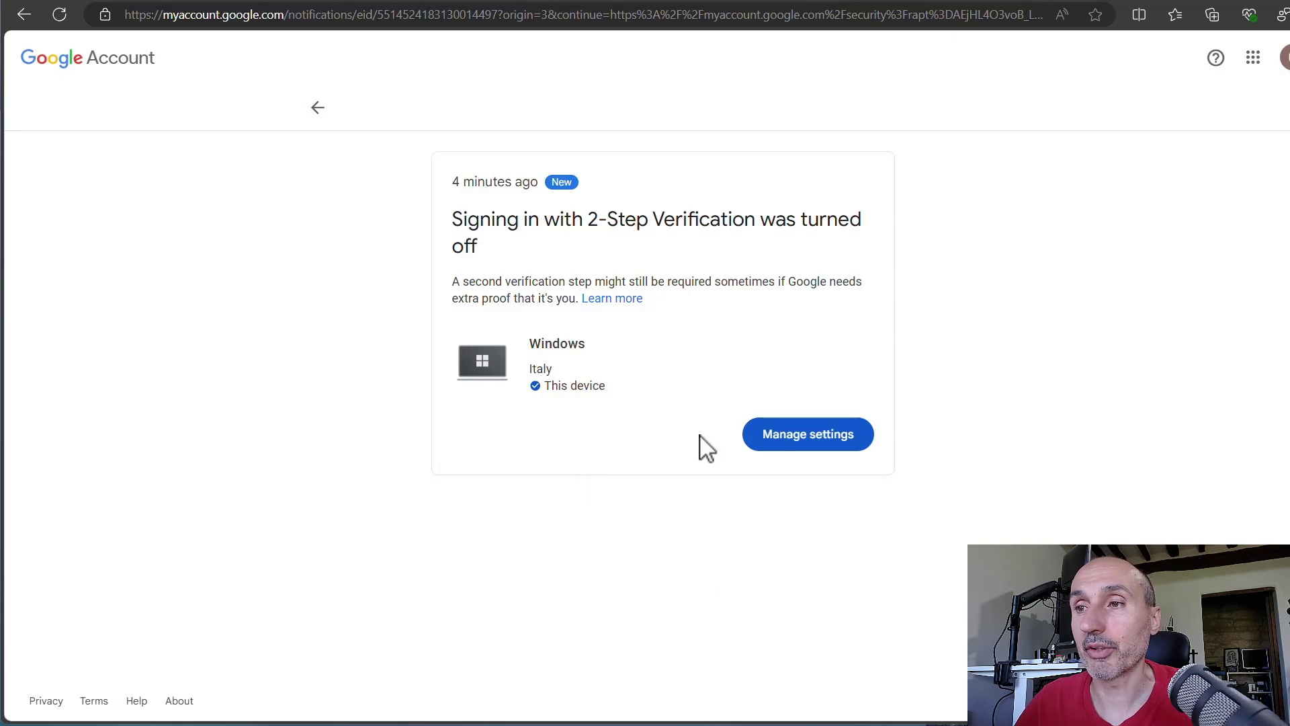
click(804, 449)
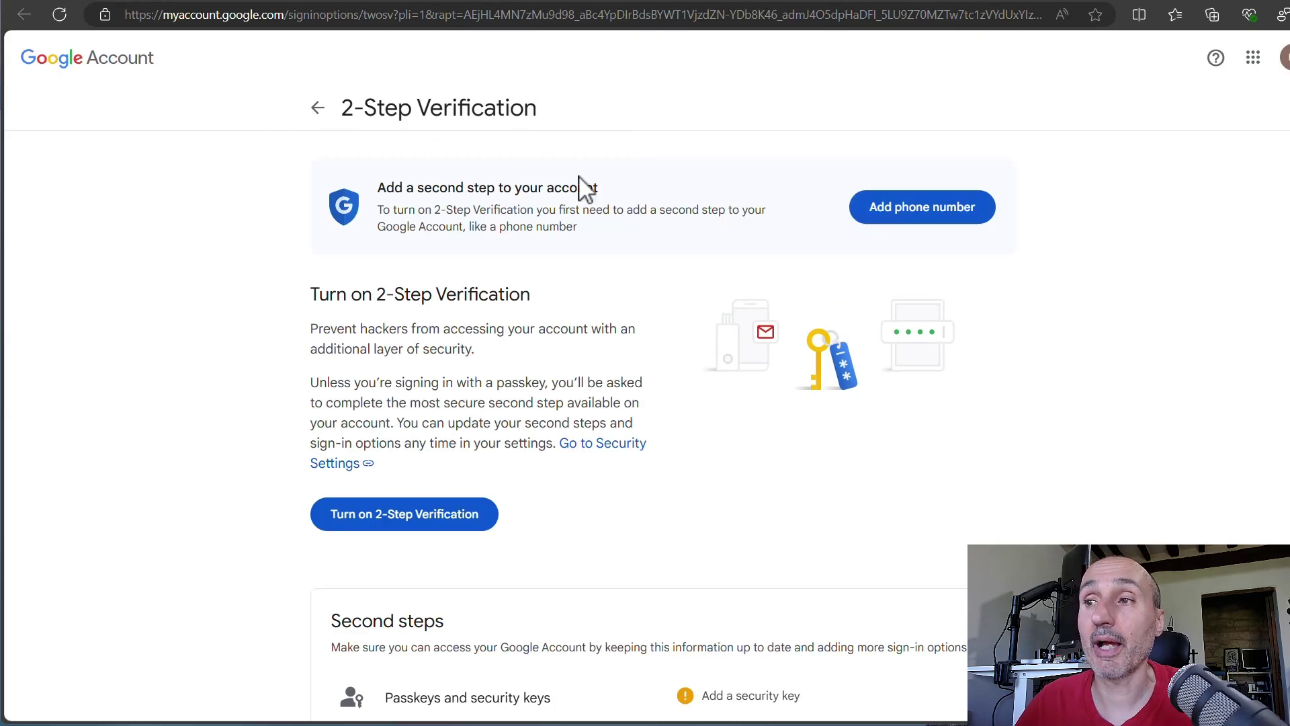
scroll(642, 487, down, 2)
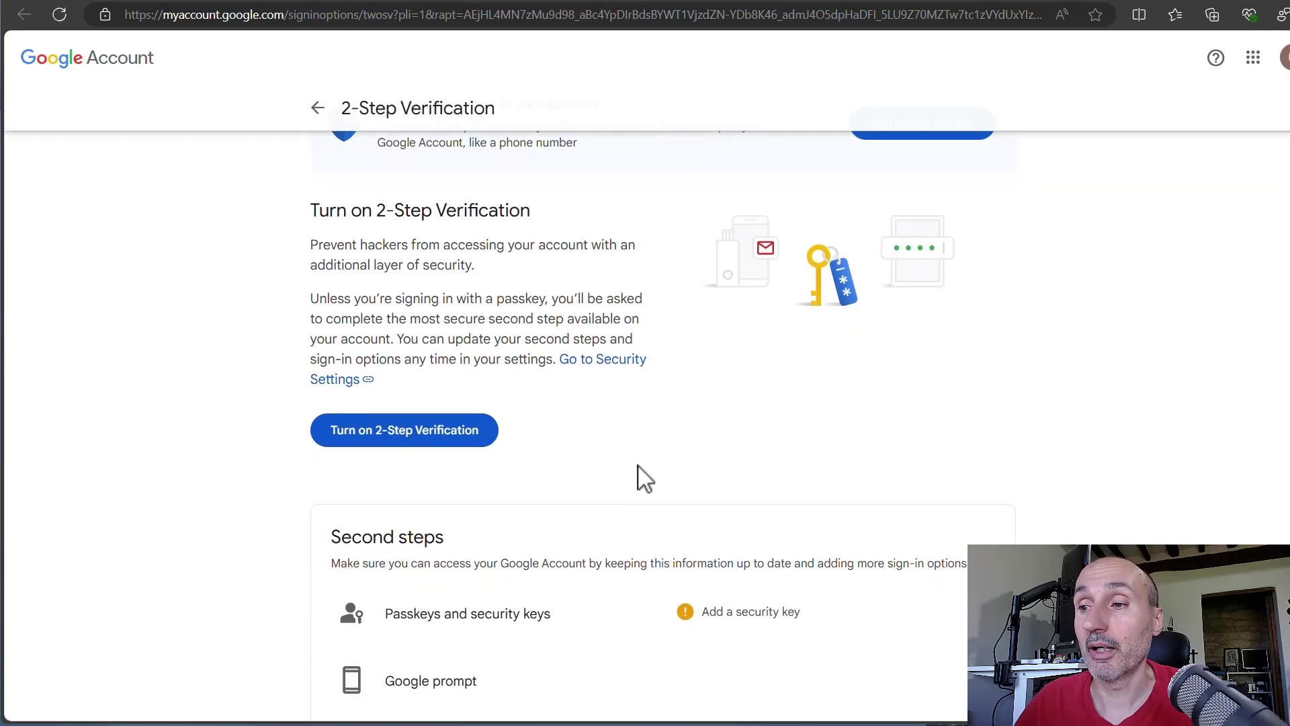
- Start turning on 2-Step Verification and choose the phone number's country code
click(406, 369)
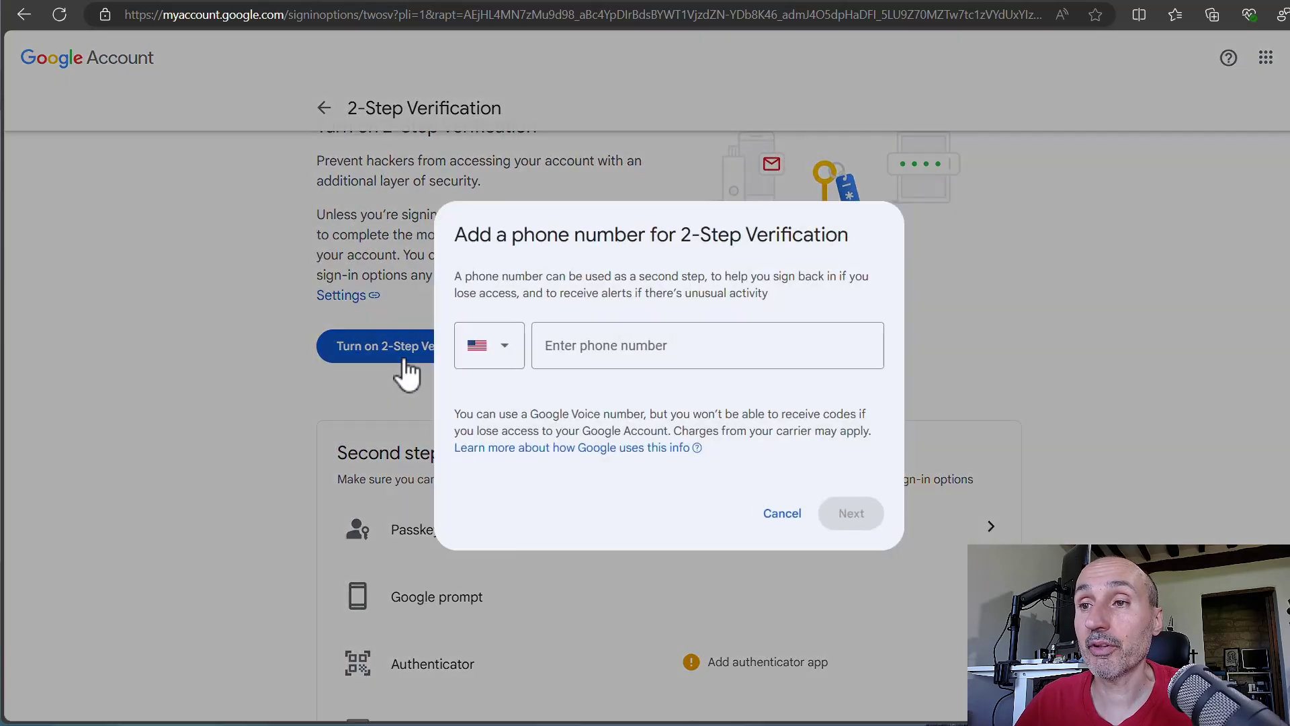
click(504, 350)
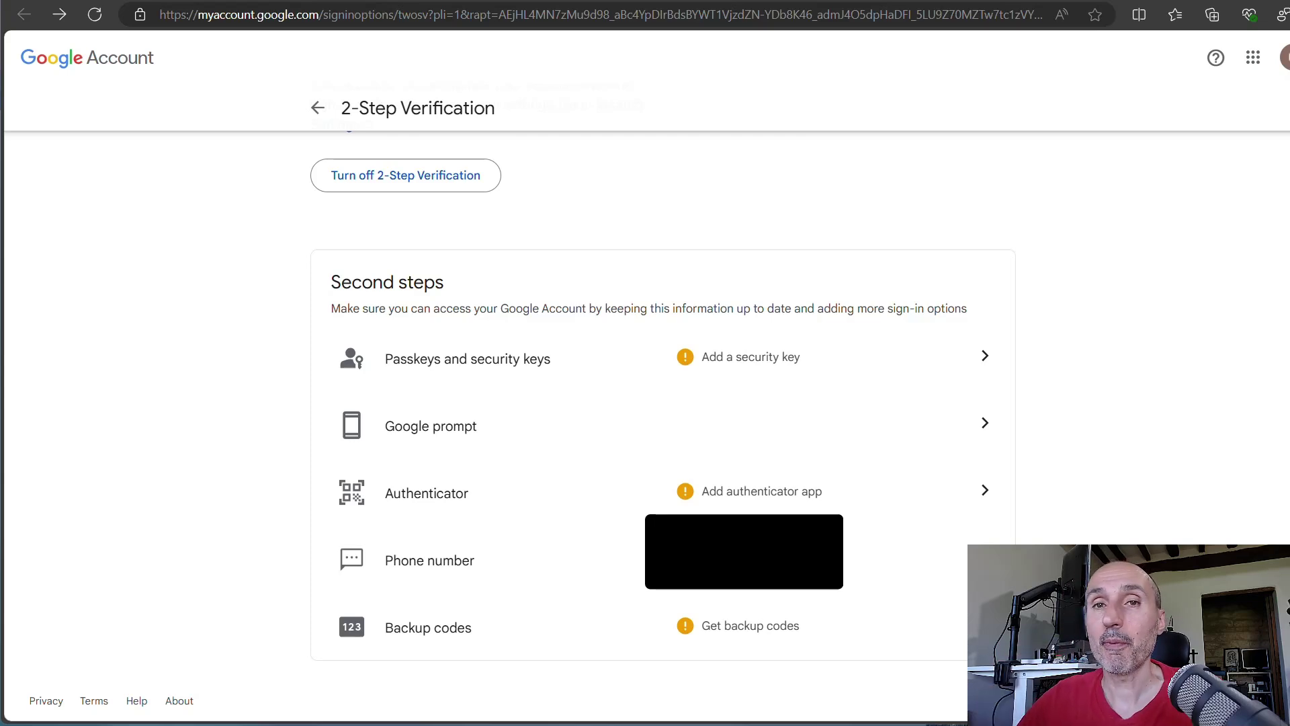
- Create a Windows Hello passkey on this device, confirming it with the Windows PIN
click(764, 363)
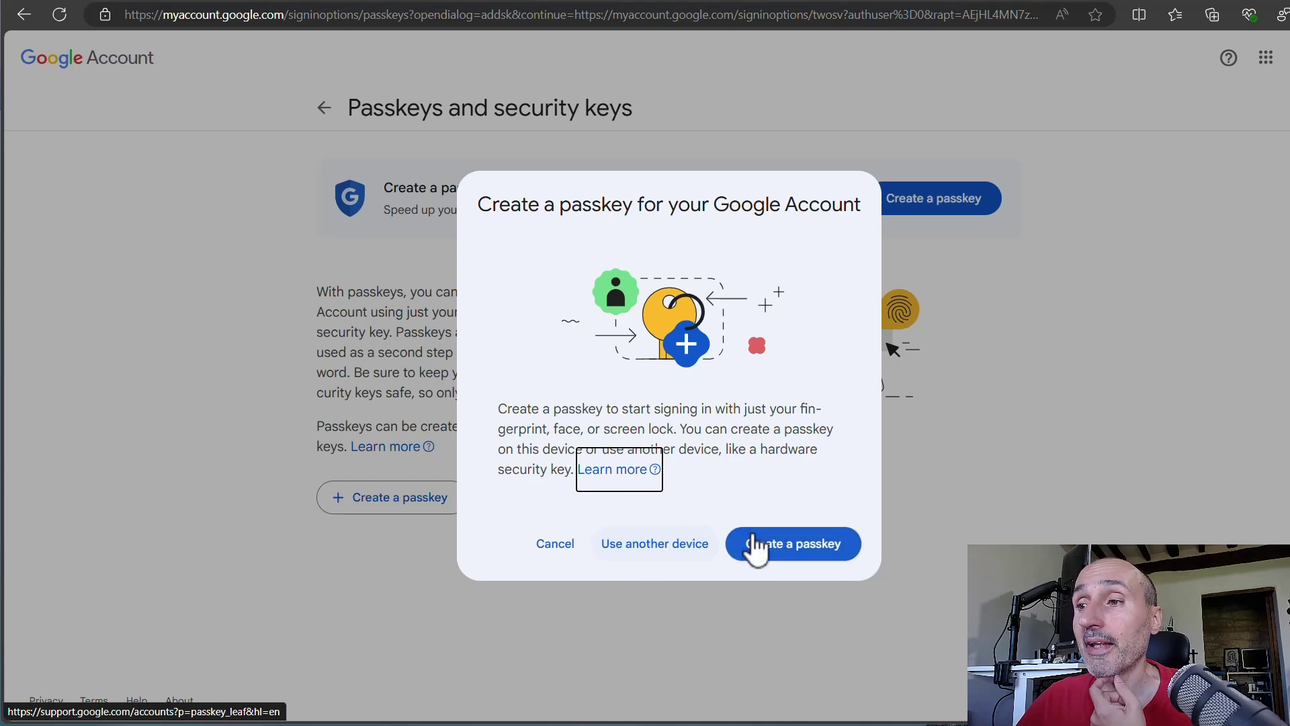
click(779, 554)
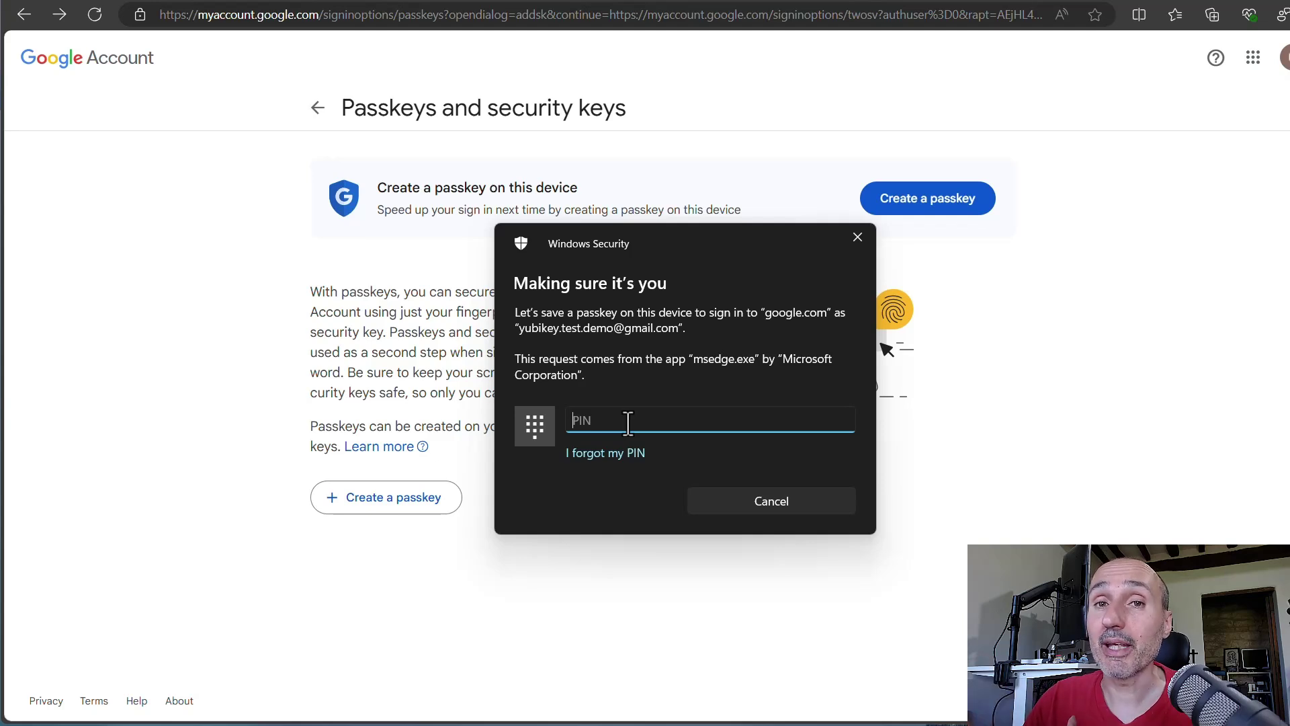
text(12345)
key(Return)
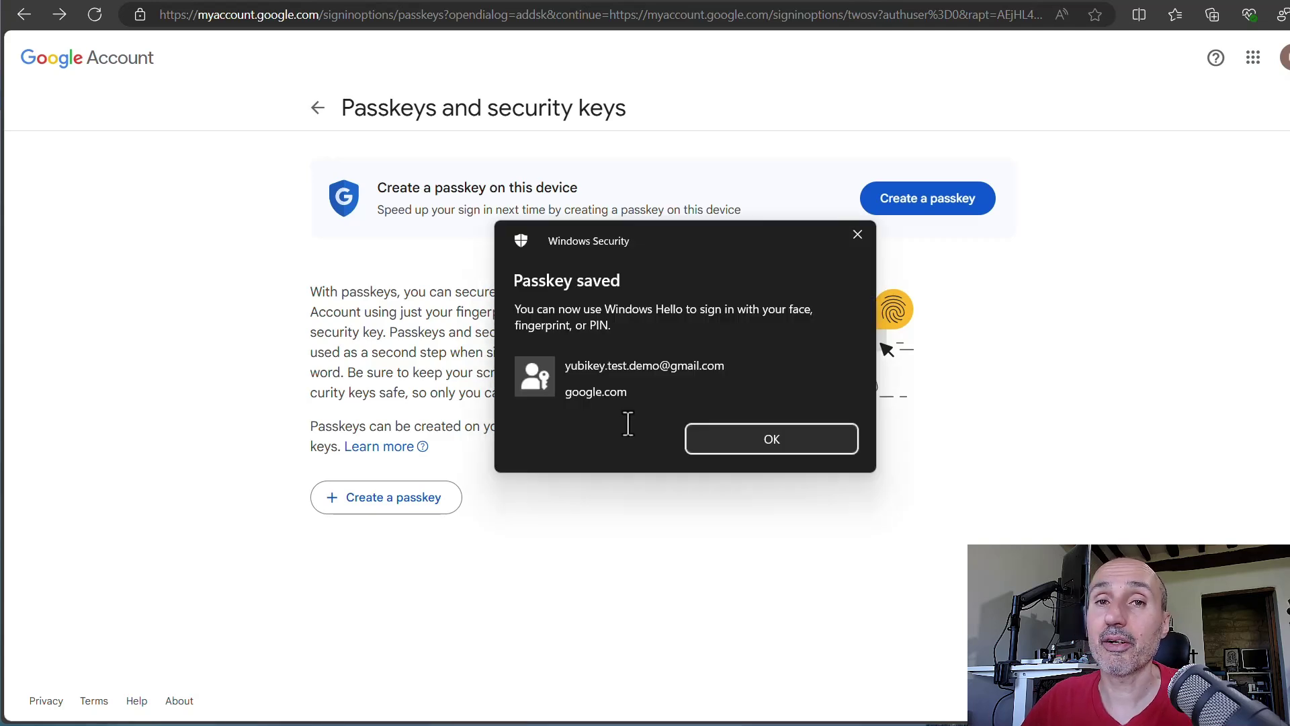
click(766, 444)
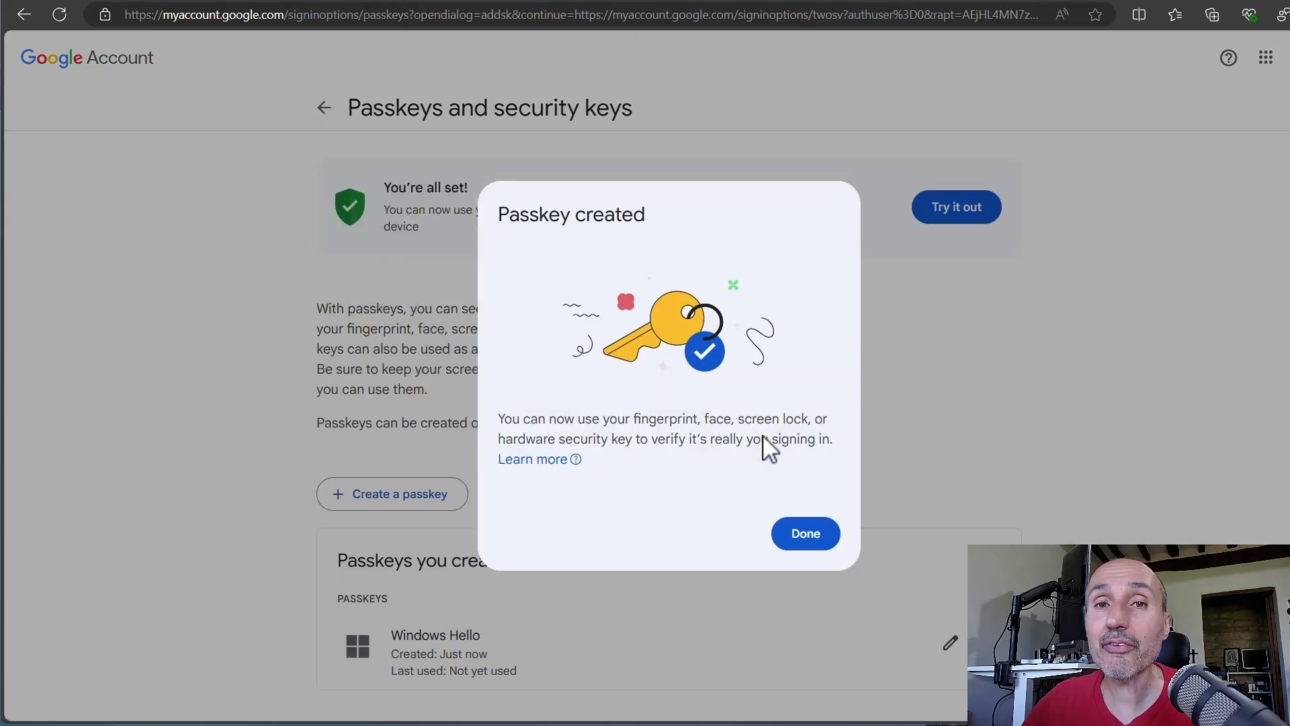
- Close the Passkey created confirmation and scroll down to the listed Windows Hello passkey
click(796, 542)
scroll(793, 466, down, 1)
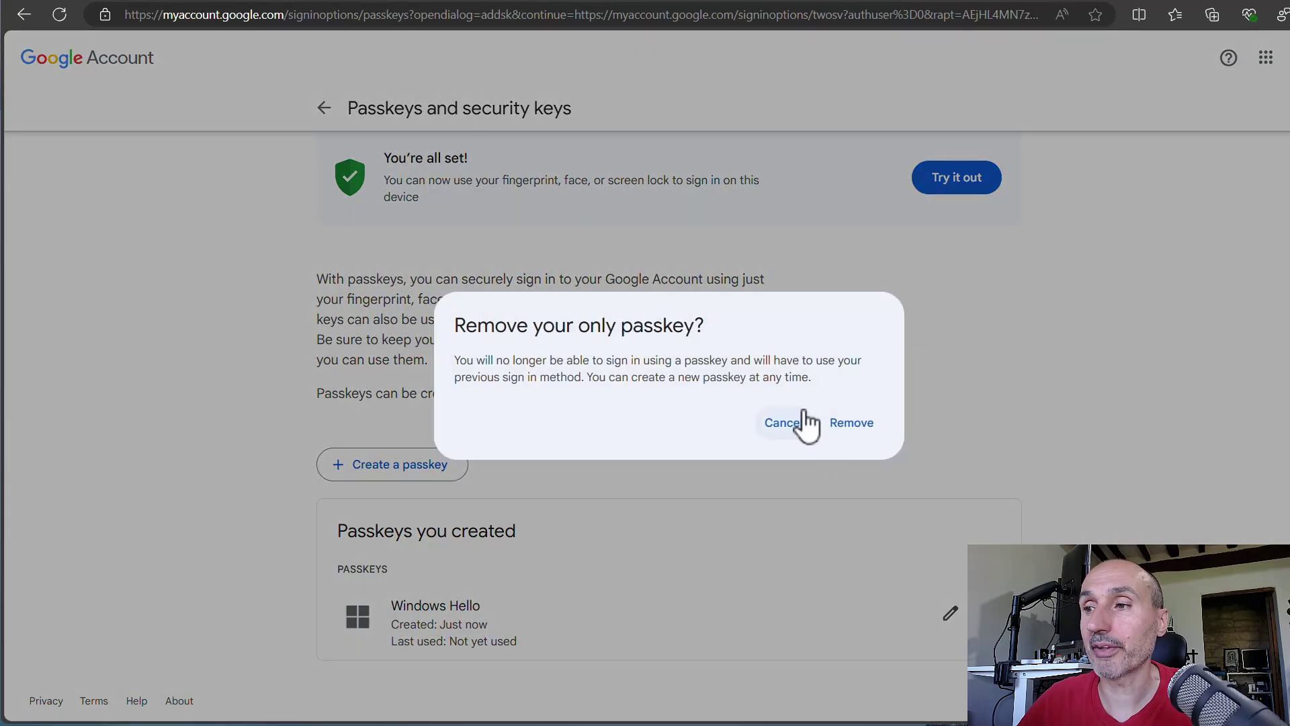
- Remove the Windows Hello passkey from the account's passkey list
click(853, 424)
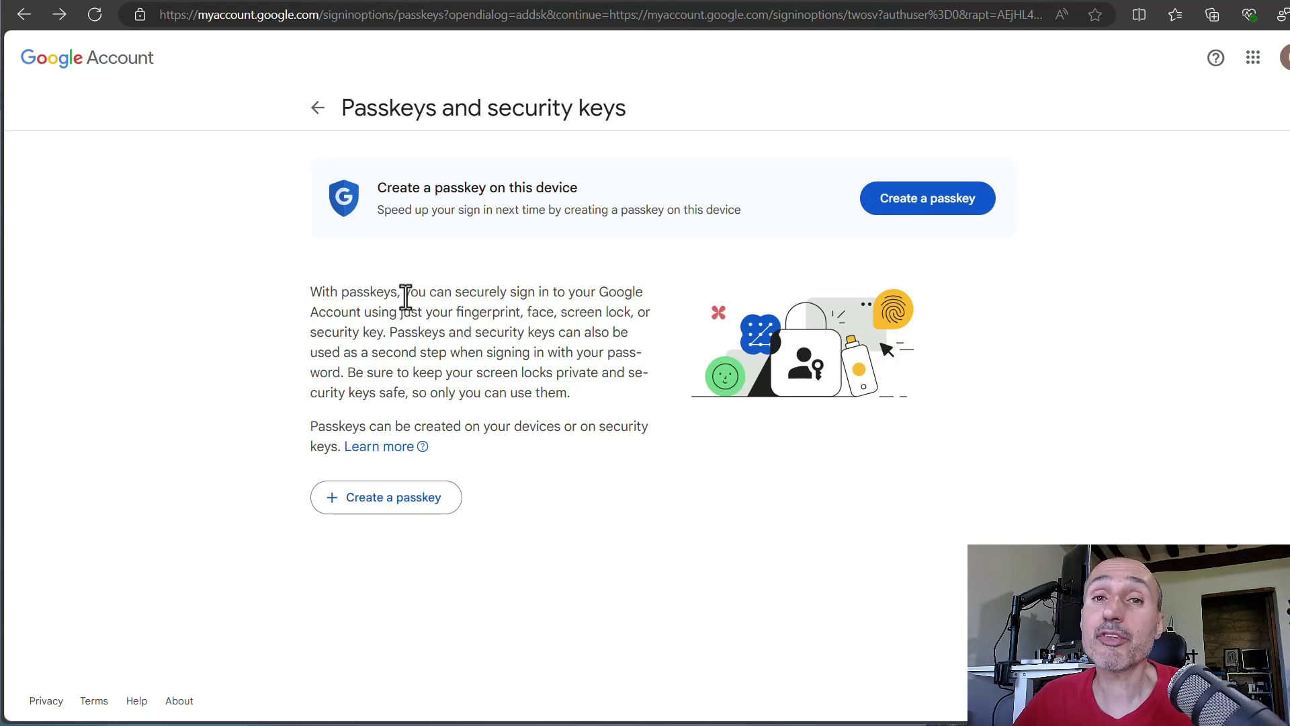
- Begin creating a new passkey on another device, a hardware security key, instead of this computer
click(378, 497)
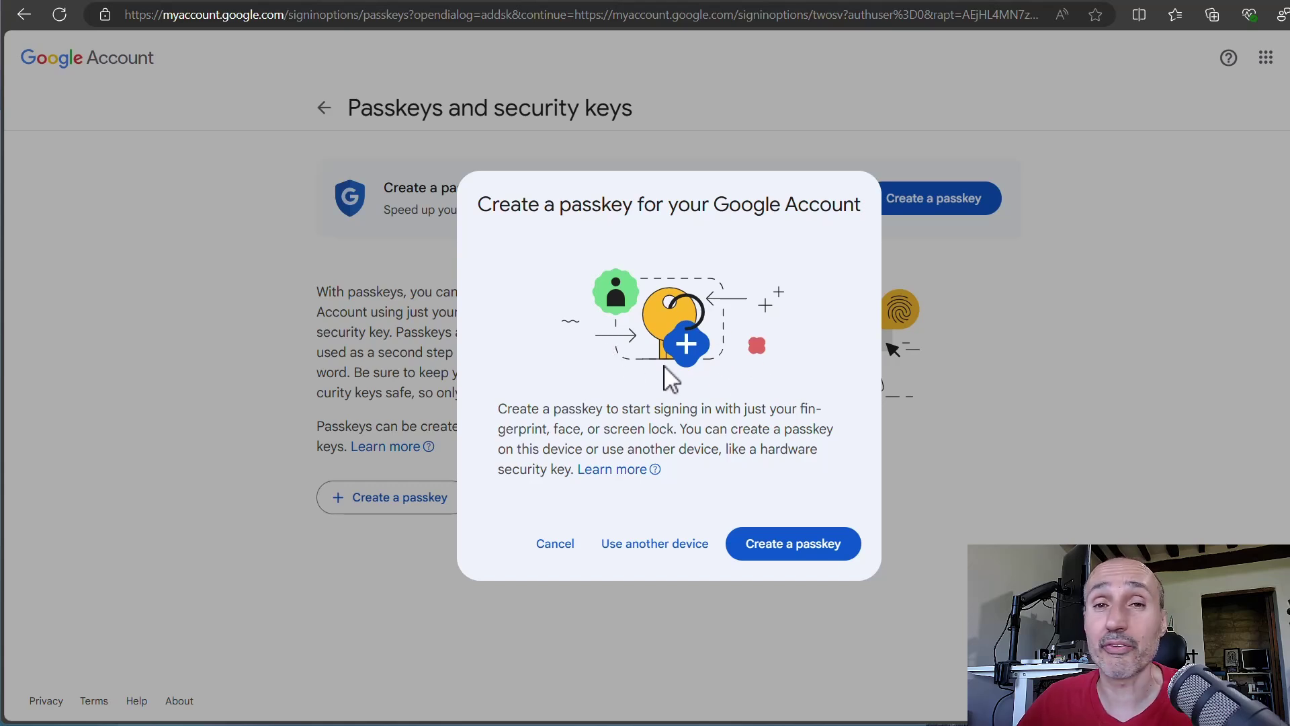
click(653, 545)
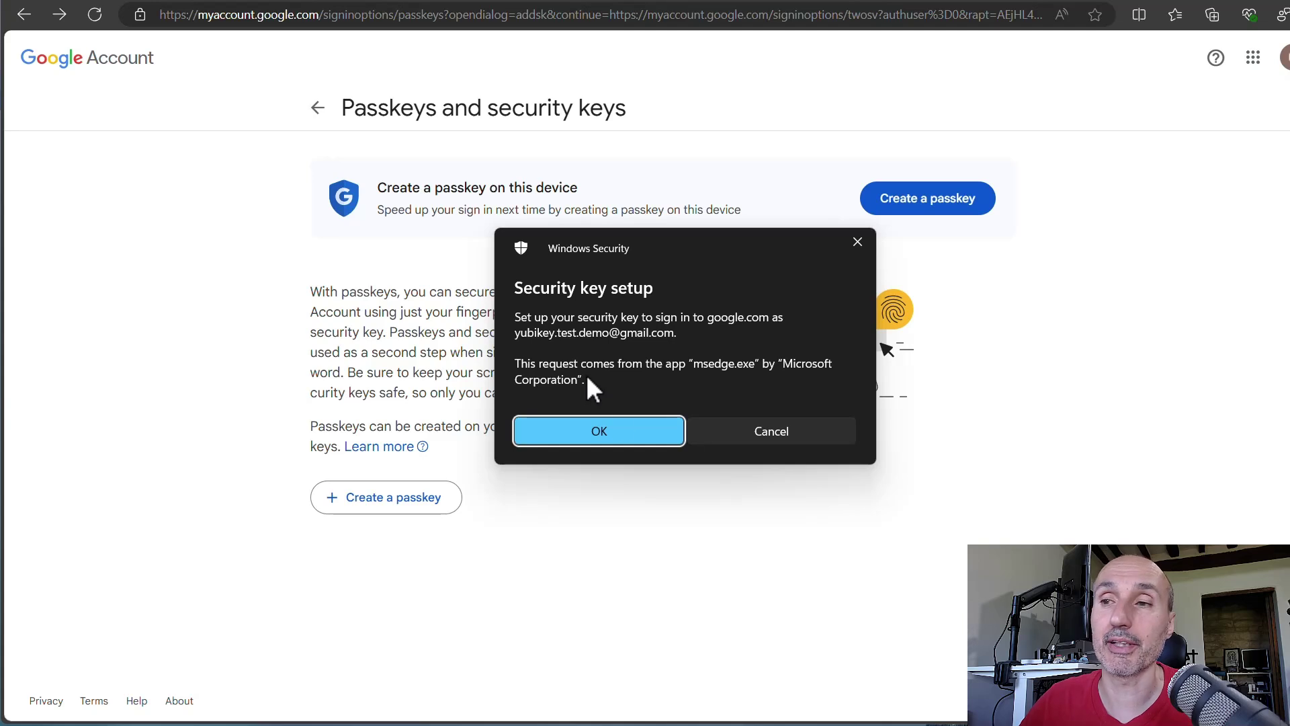
- Confirm the security key setup and allow google.com to create a credential on the key
click(615, 433)
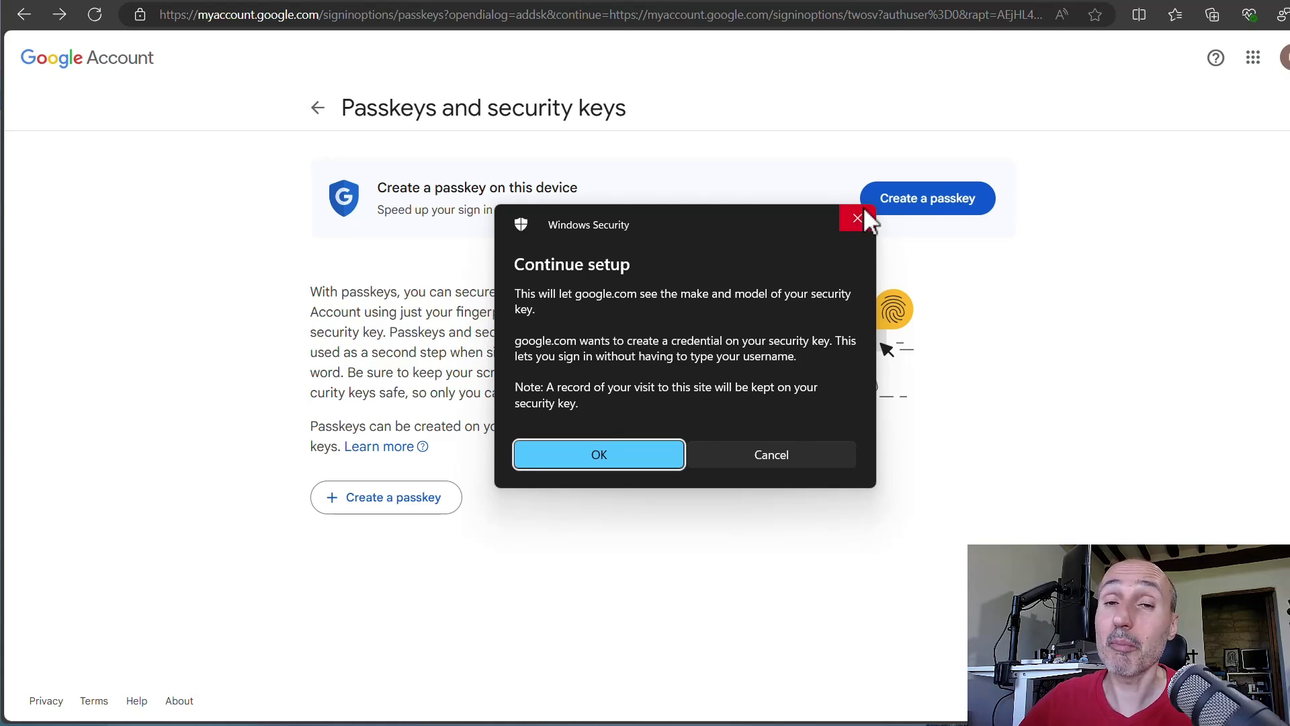
click(623, 463)
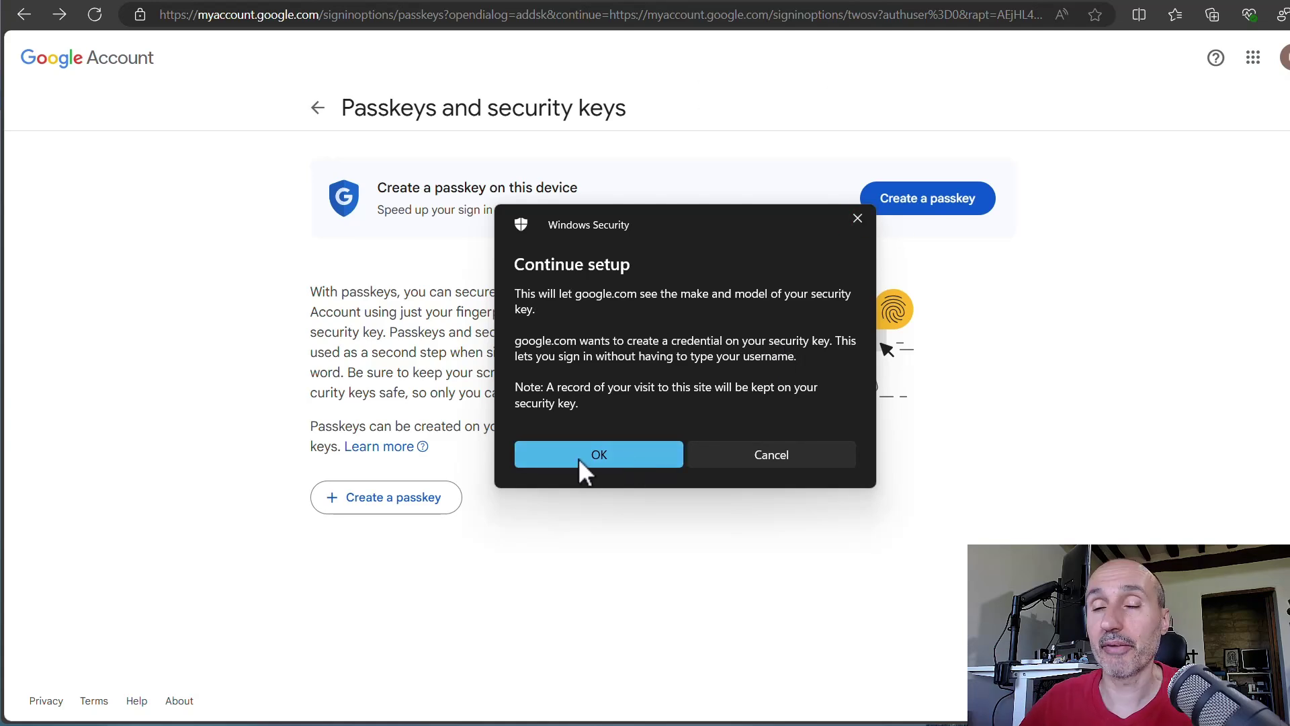
click(591, 450)
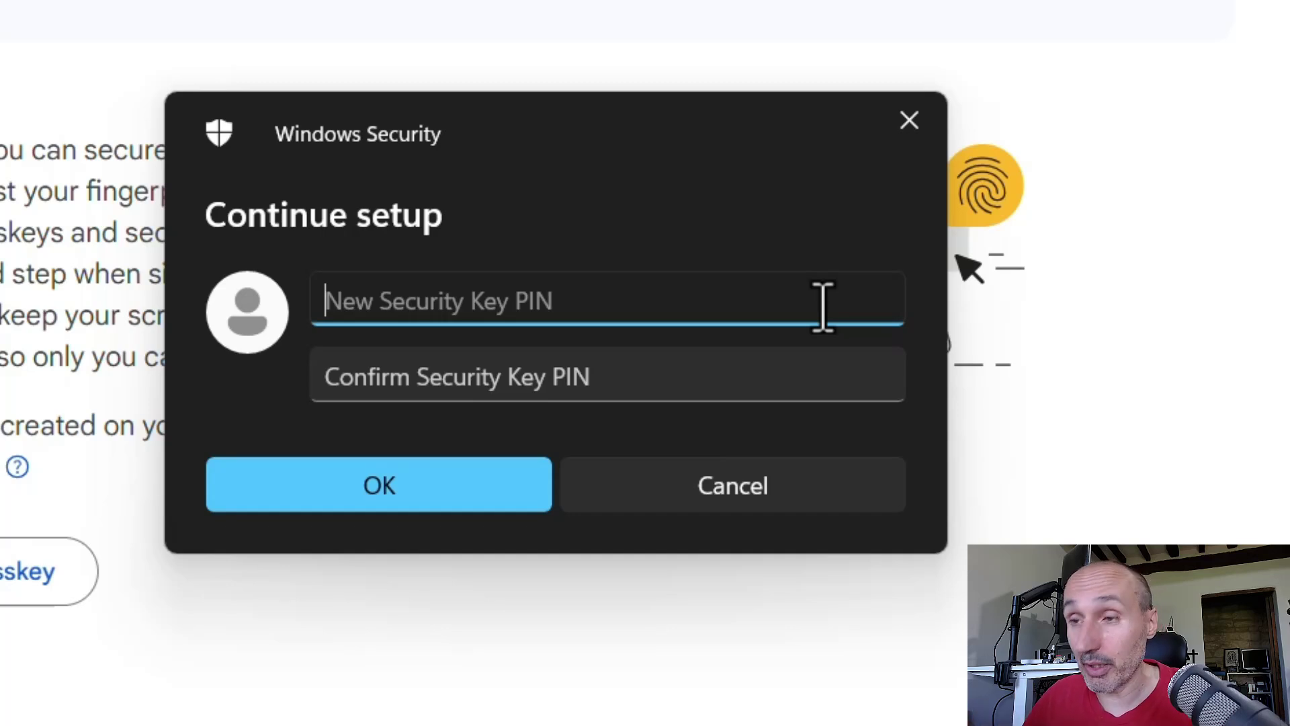
- Set and confirm a new security key PIN, then dismiss the passkey saved and created notices
text(123)
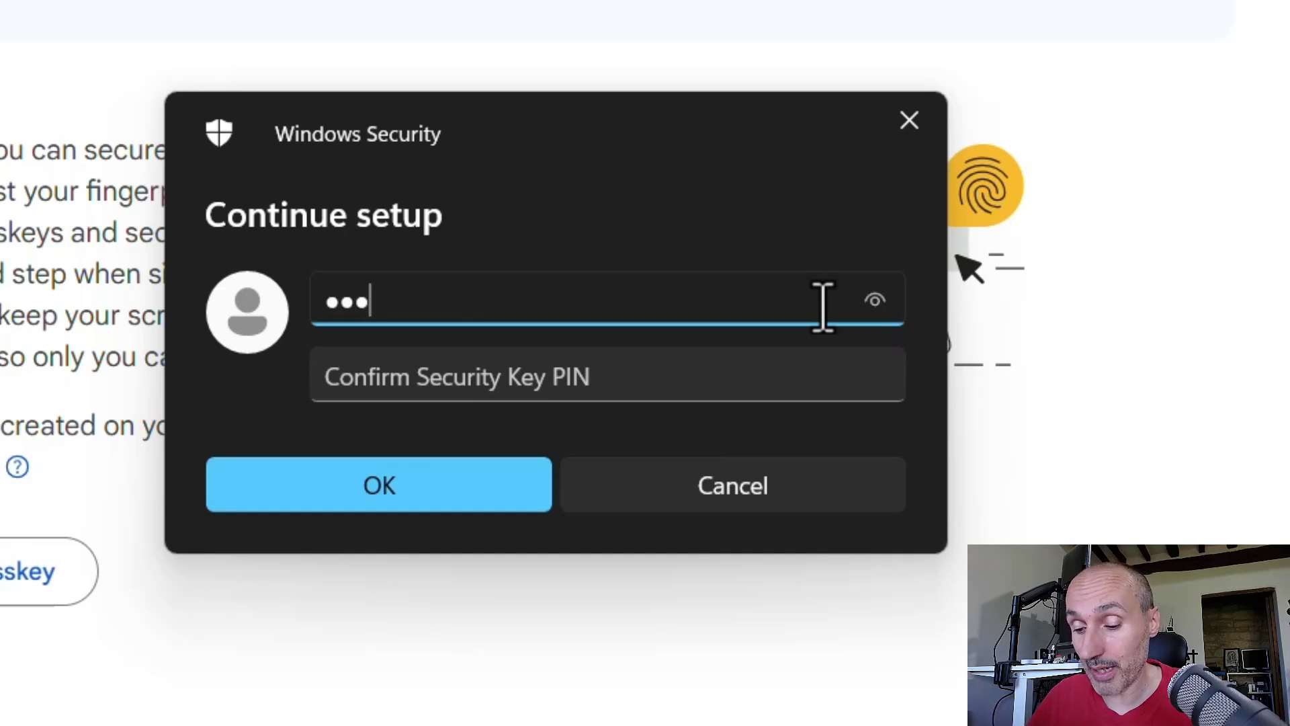
text(456)
key(Tab)
text(1234)
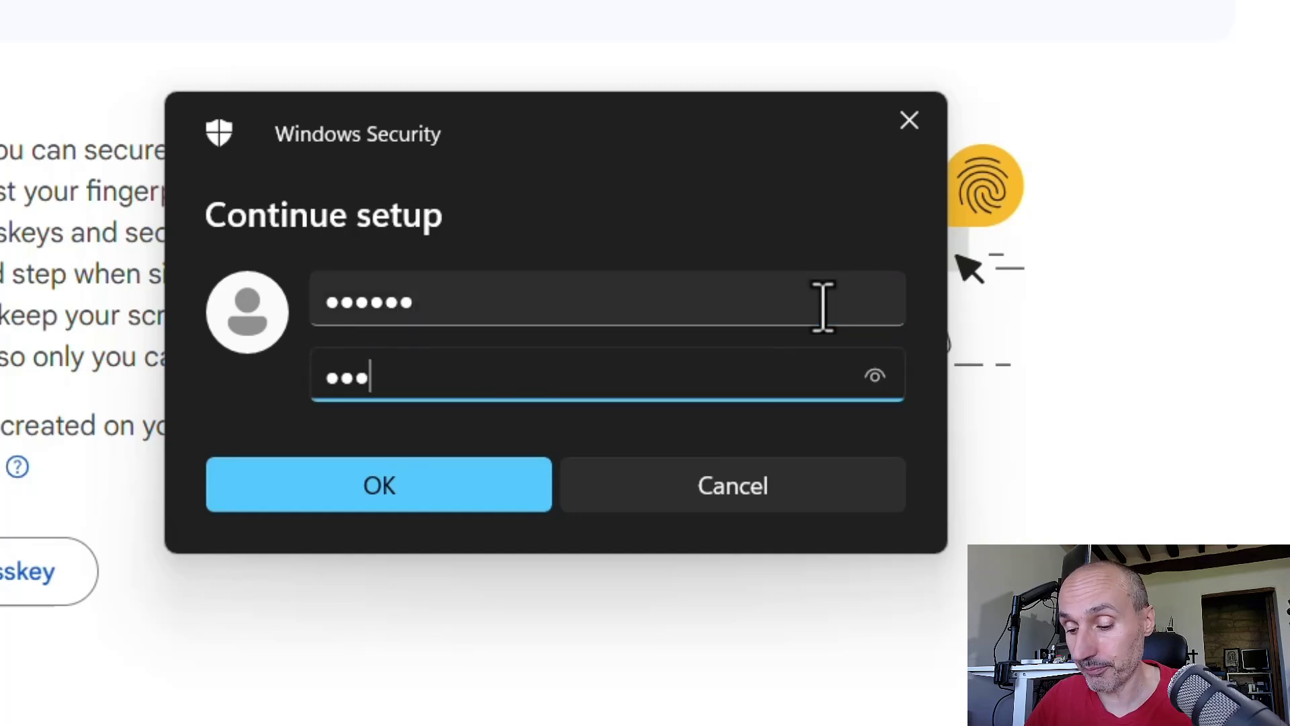
text(56)
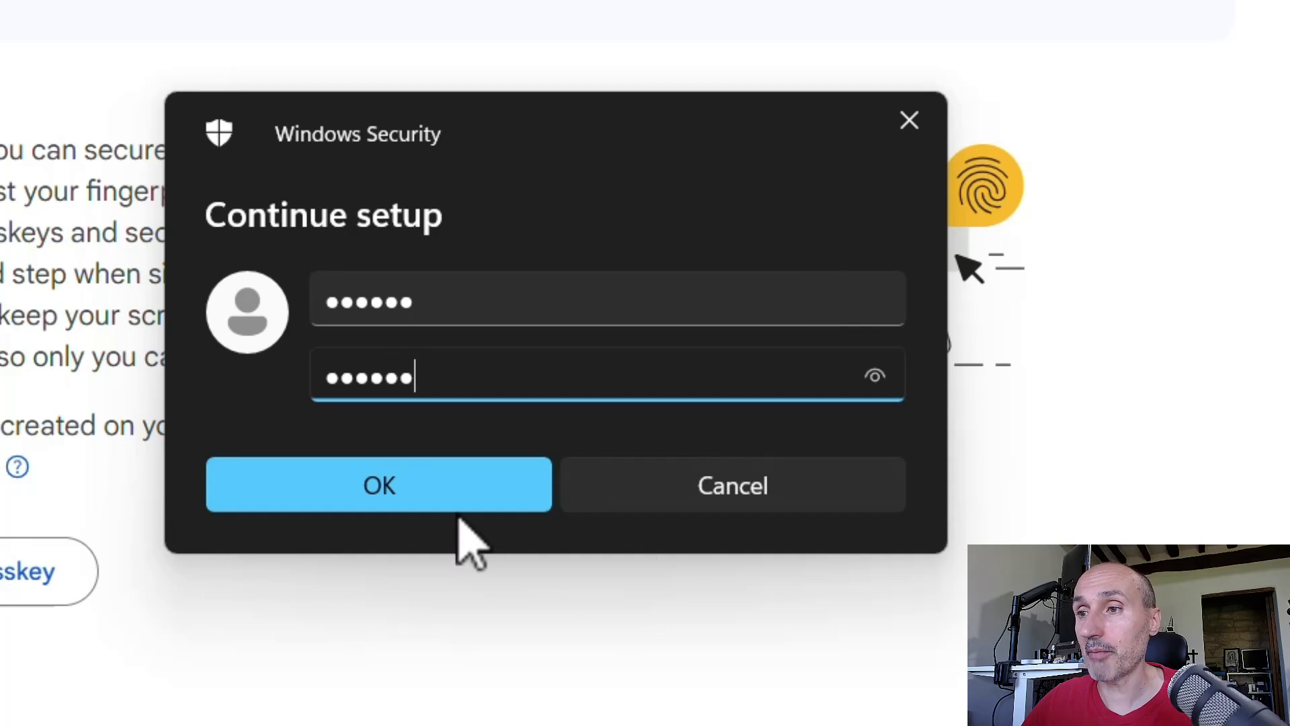
click(412, 504)
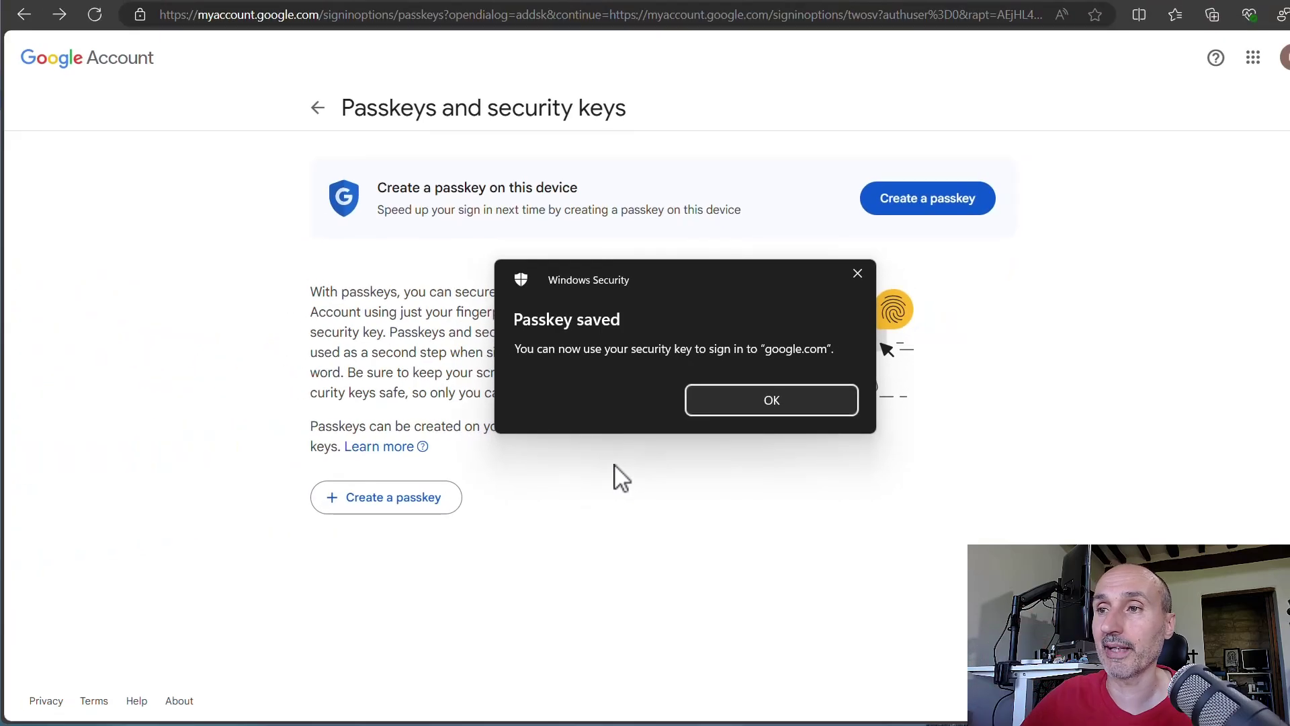
click(780, 411)
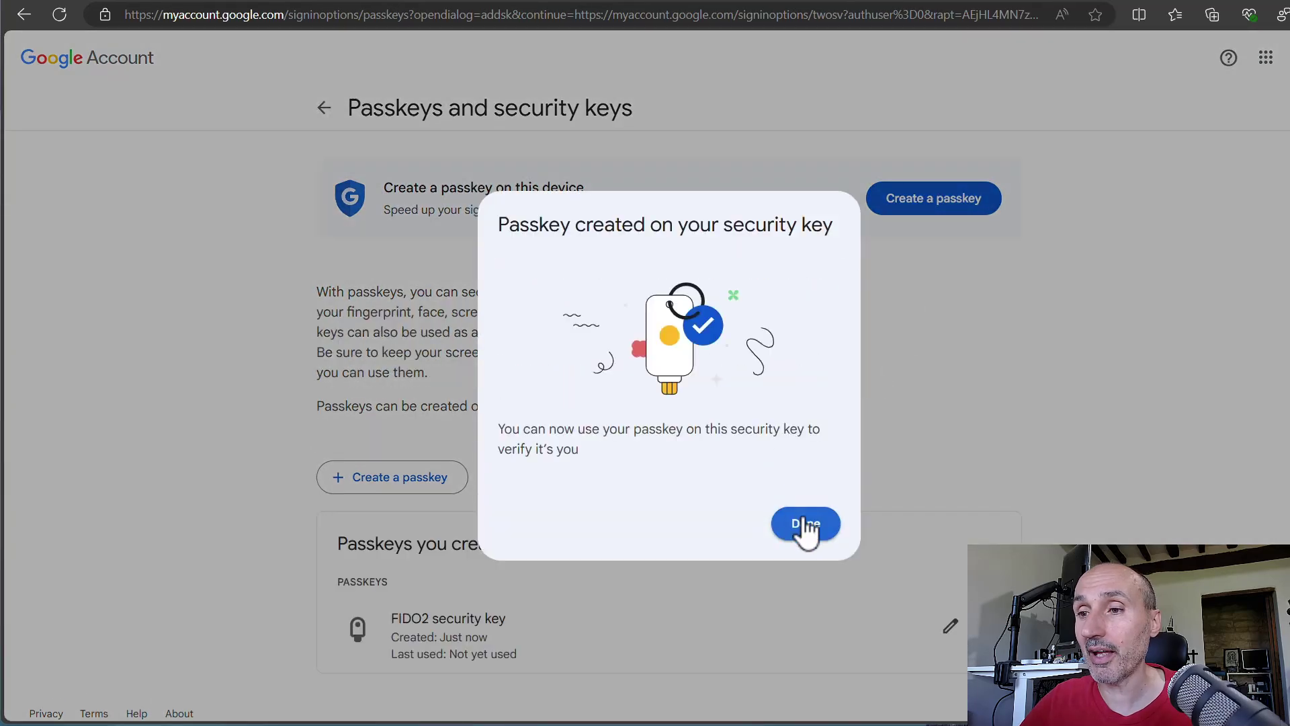
click(804, 526)
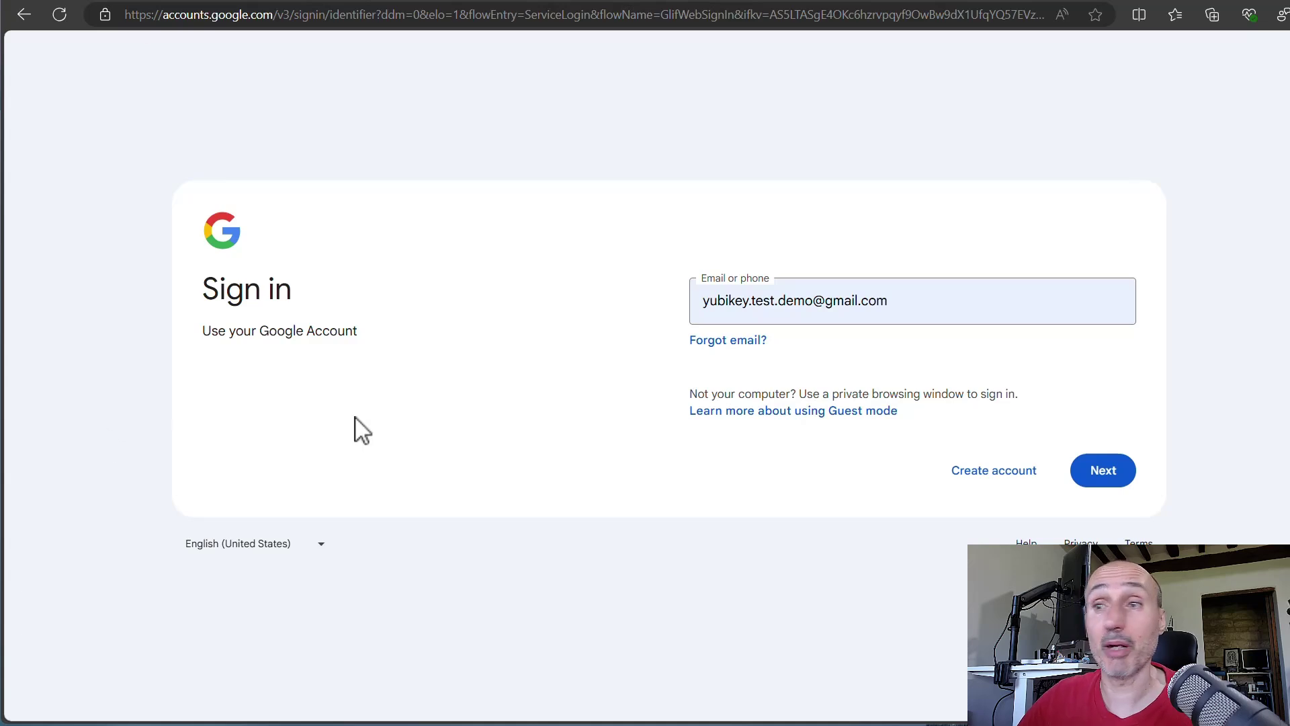
- Sign in with the pasted account password and complete 2-Step Verification using the security key
click(1108, 472)
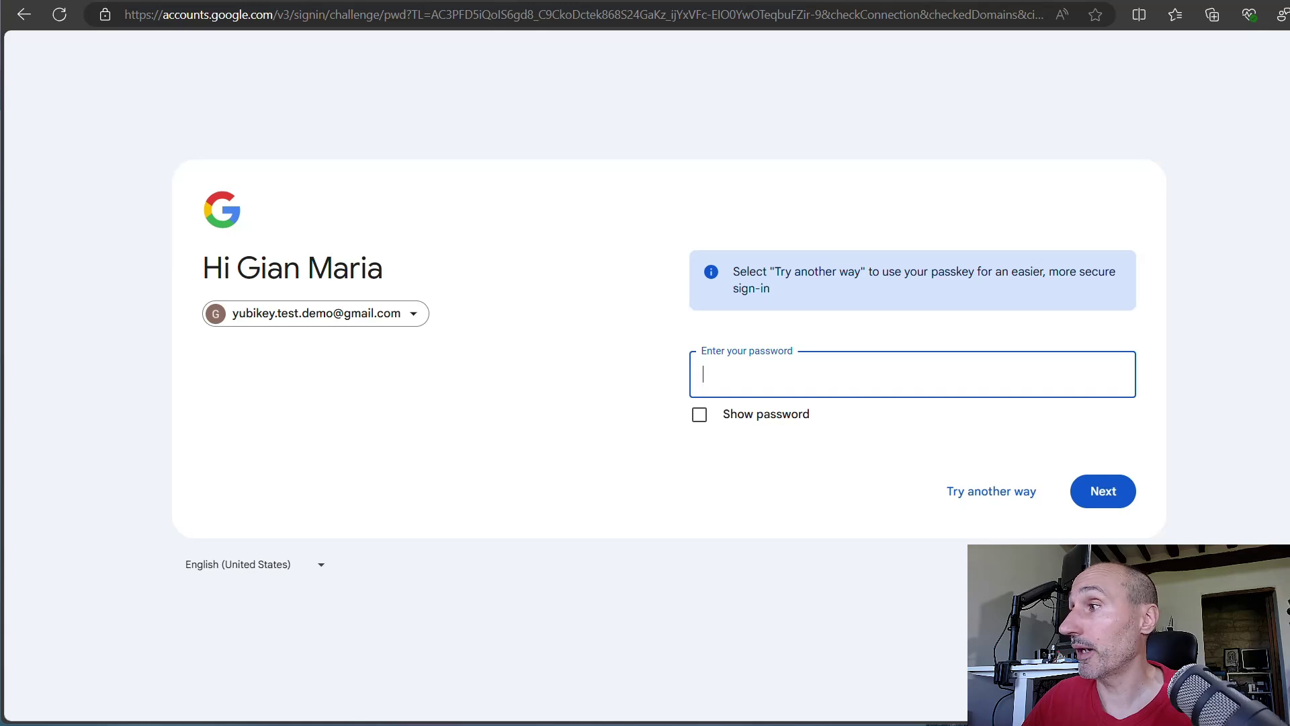
click(904, 374)
key(ctrl+v)
click(1100, 501)
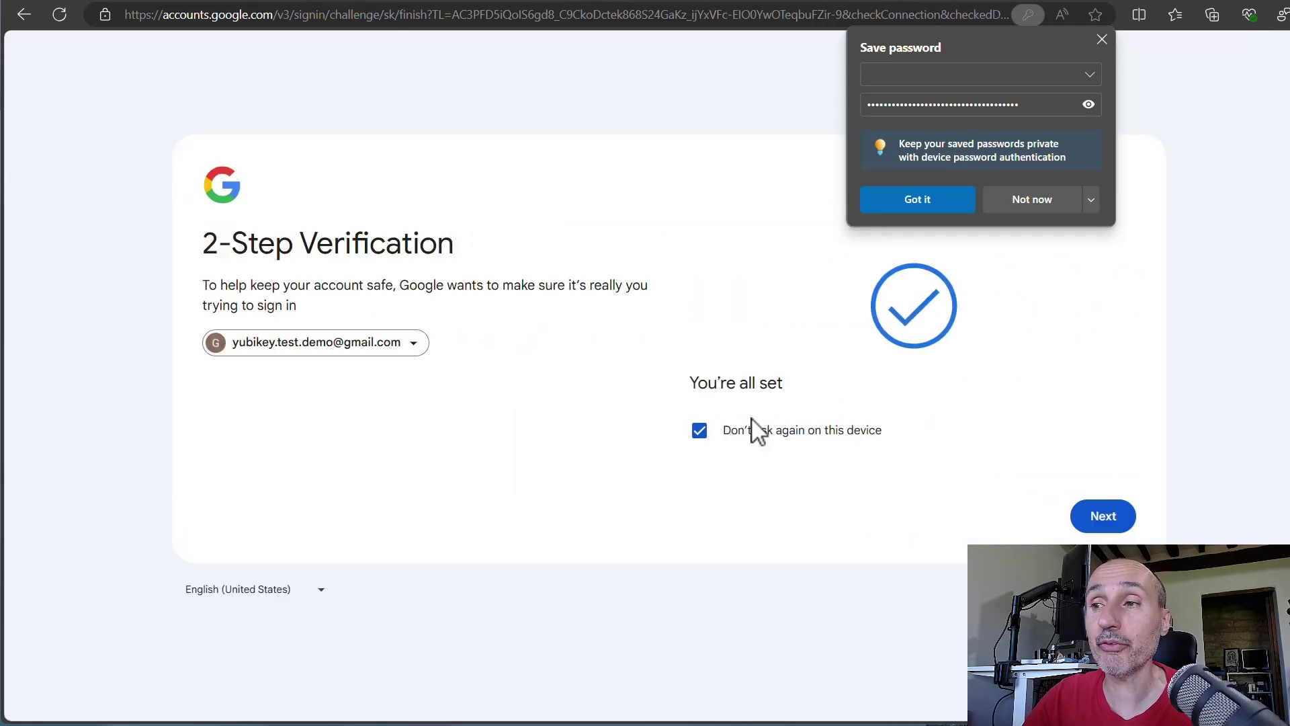
click(1104, 515)
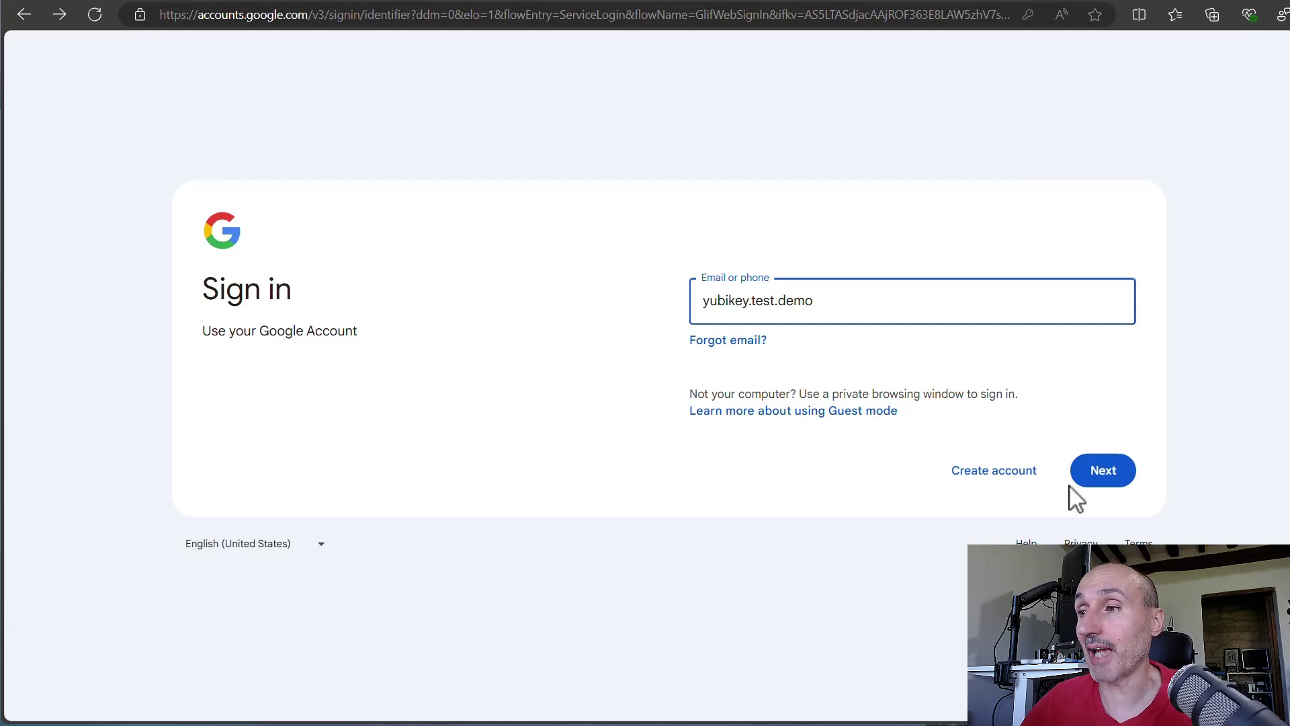
- Sign in through 'Try another way' with the passkey, entering the security key PIN
click(1100, 464)
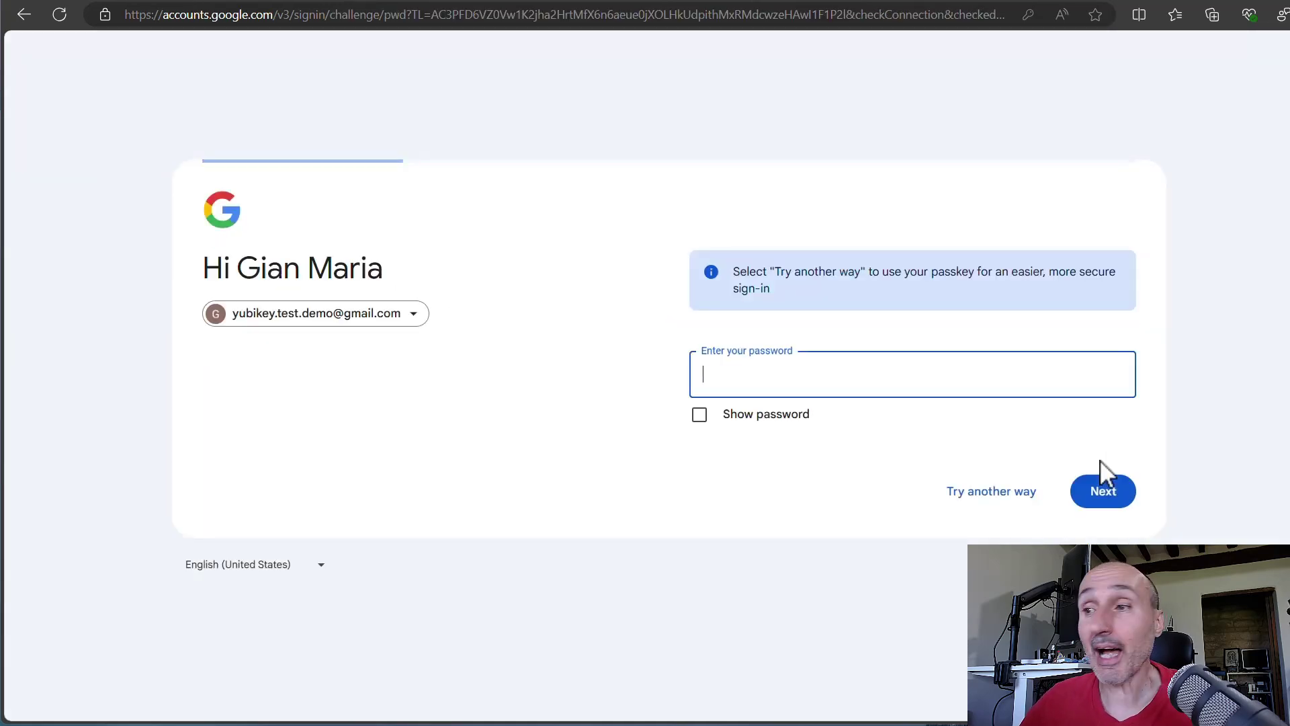
click(992, 493)
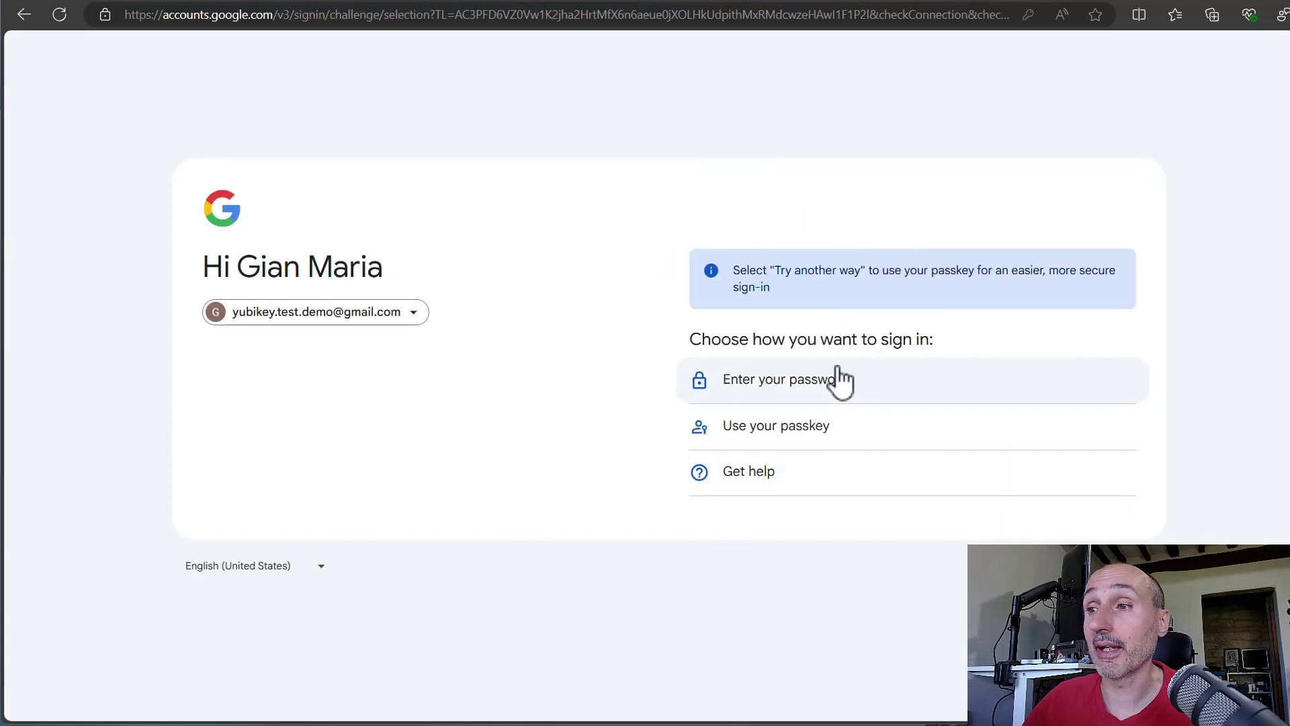
click(797, 434)
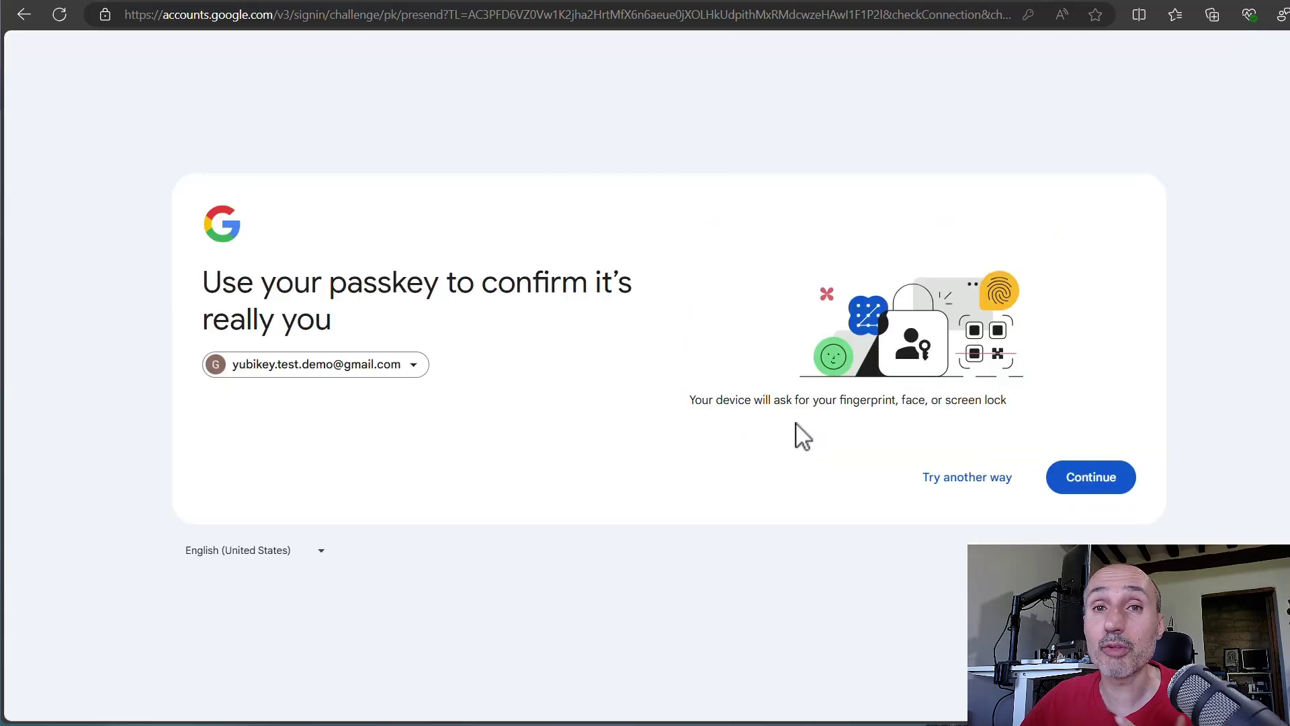
click(1085, 478)
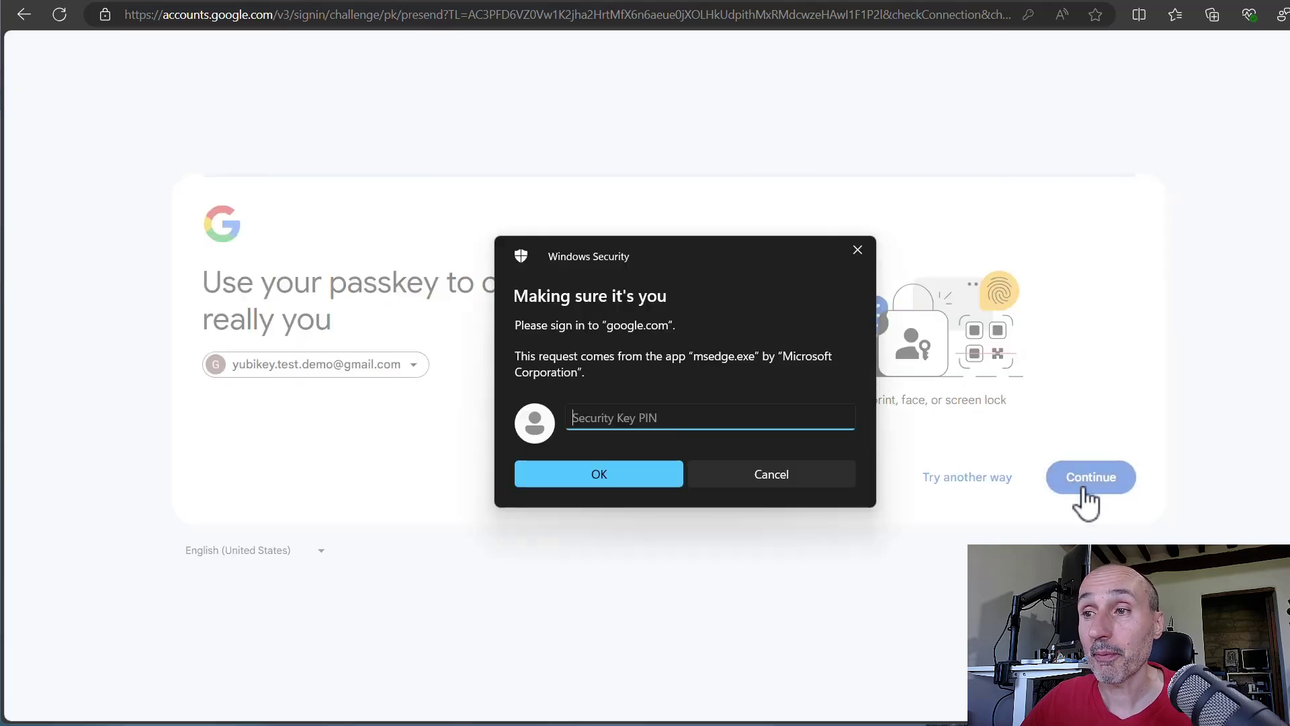
text(123456)
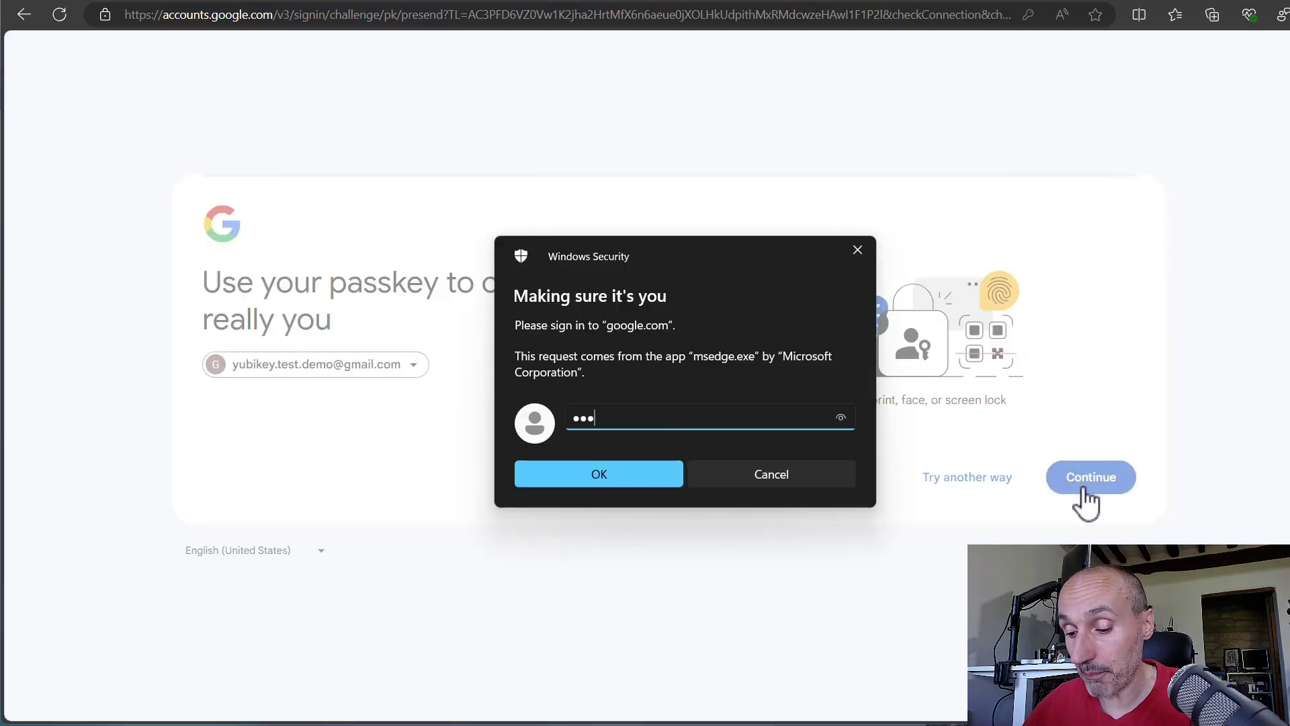
key(Return)
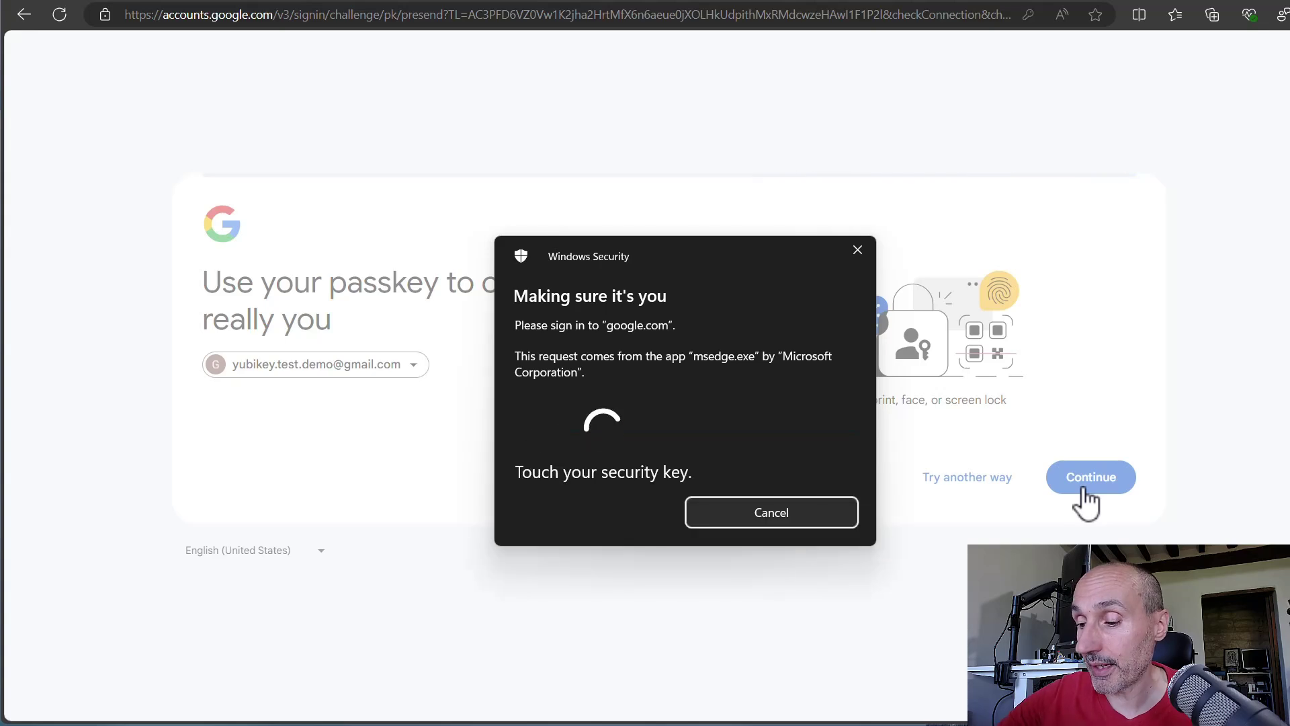